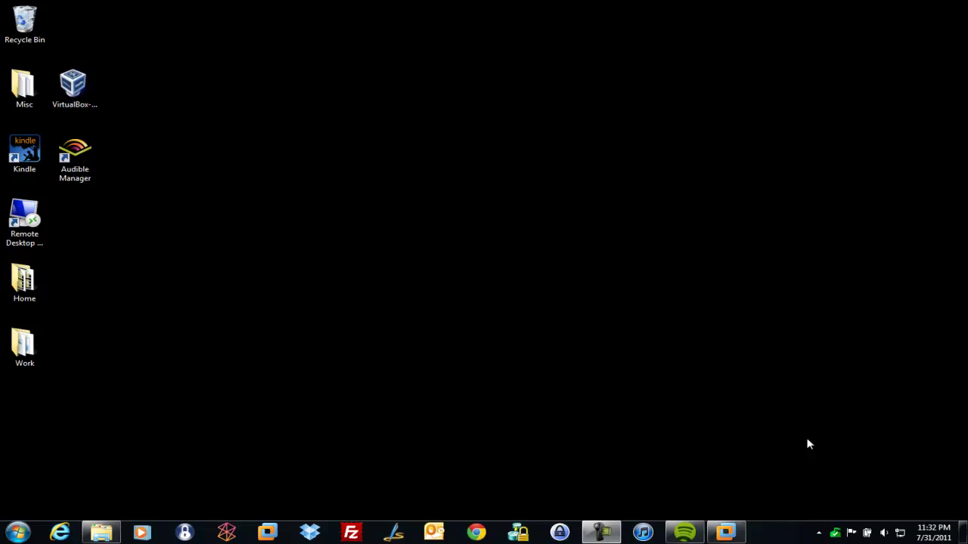
# Step: Switch to the SharePoint 2010 Dev VM and show the Xaptic web part dock
pyautogui.click(747, 532)
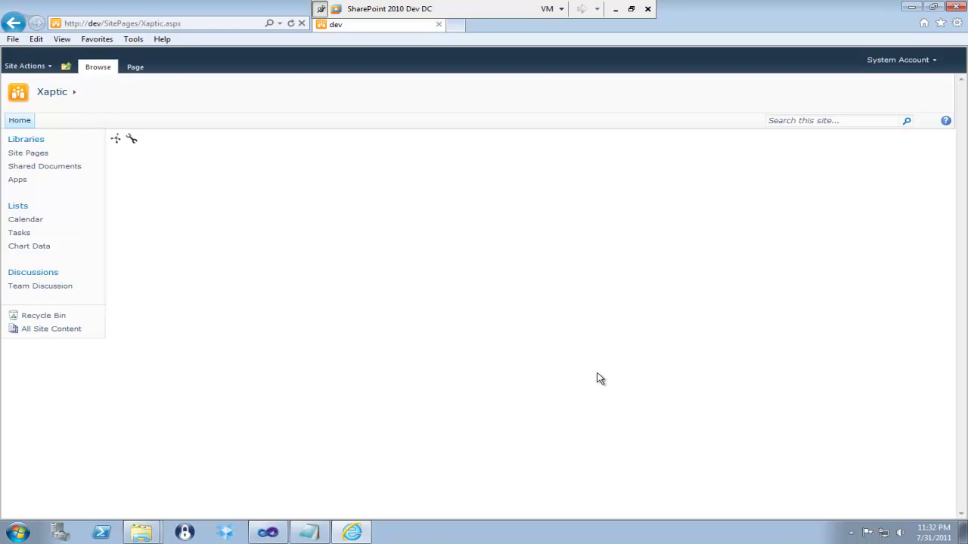
pyautogui.click(132, 141)
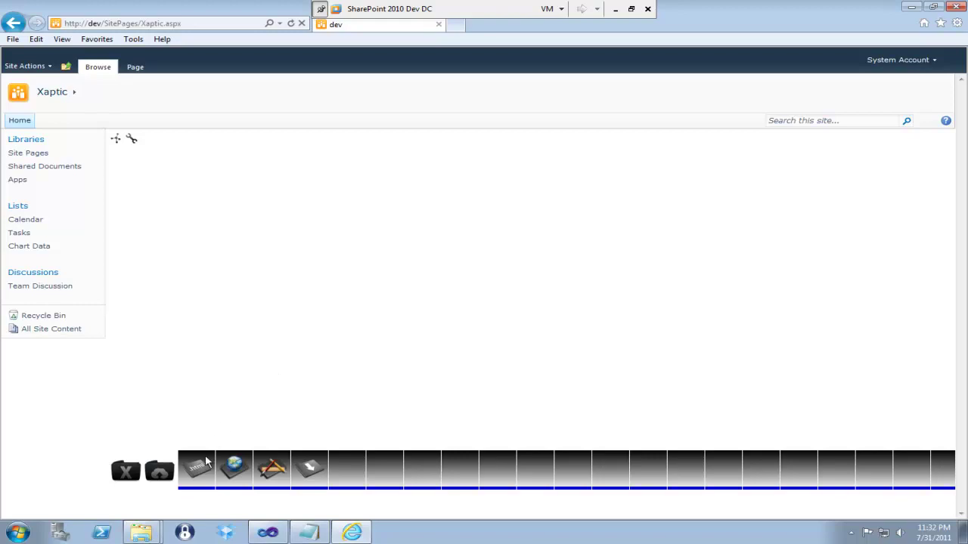
# Step: Place an HTML web part on the canvas and open its Property Editor, moved left
pyautogui.moveTo(198, 470); pyautogui.dragTo(457, 185)
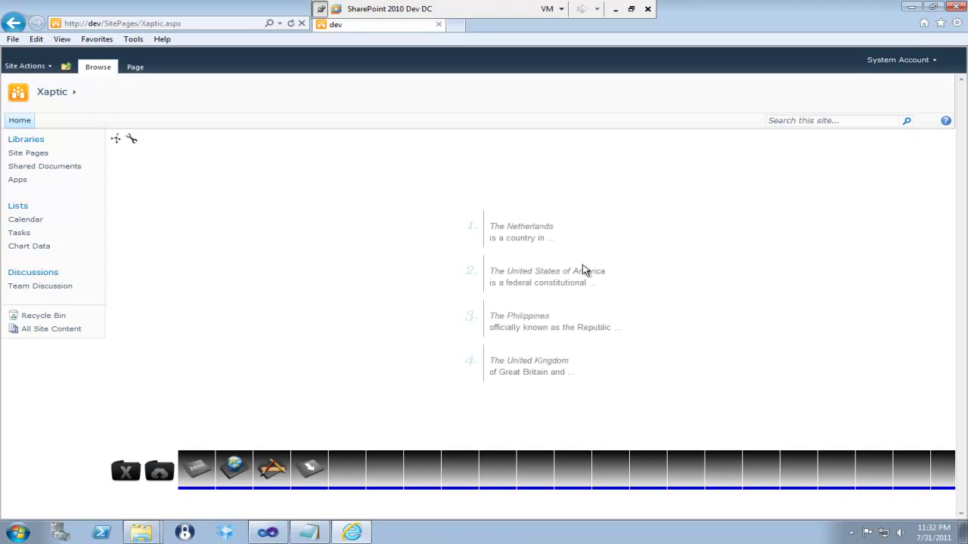
pyautogui.click(115, 139)
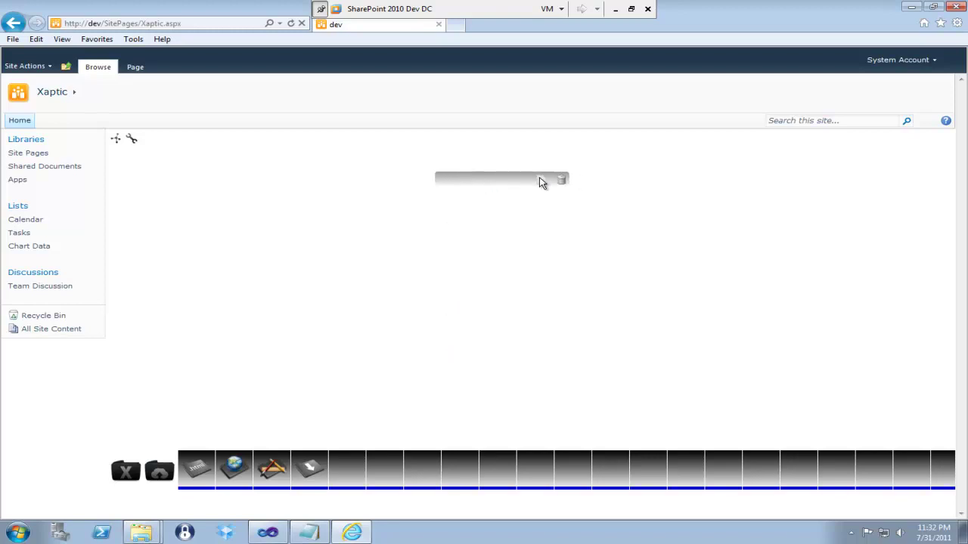
pyautogui.click(539, 181)
pyautogui.moveTo(598, 188); pyautogui.dragTo(516, 176)
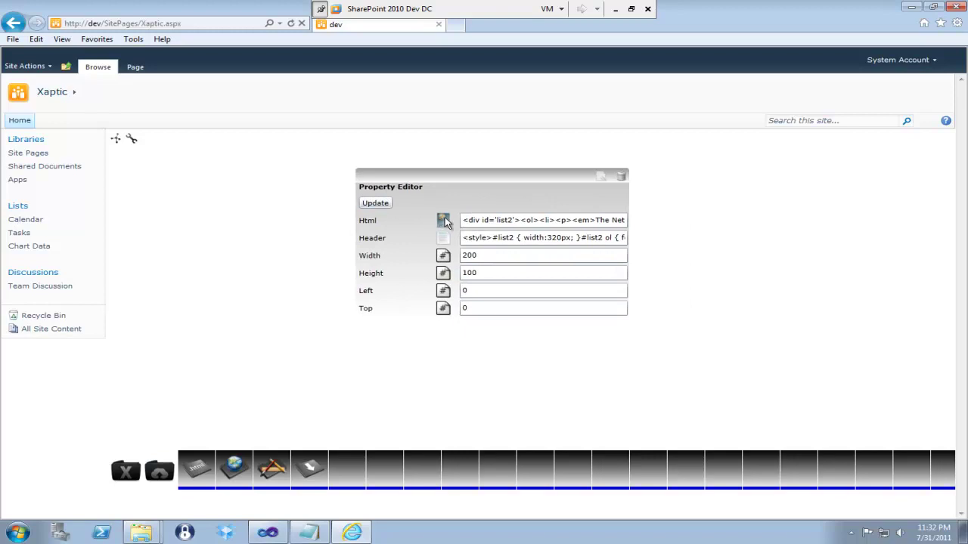
# Step: Replace the Html property's code with the pasted YouTube iframe embed code
pyautogui.click(443, 220)
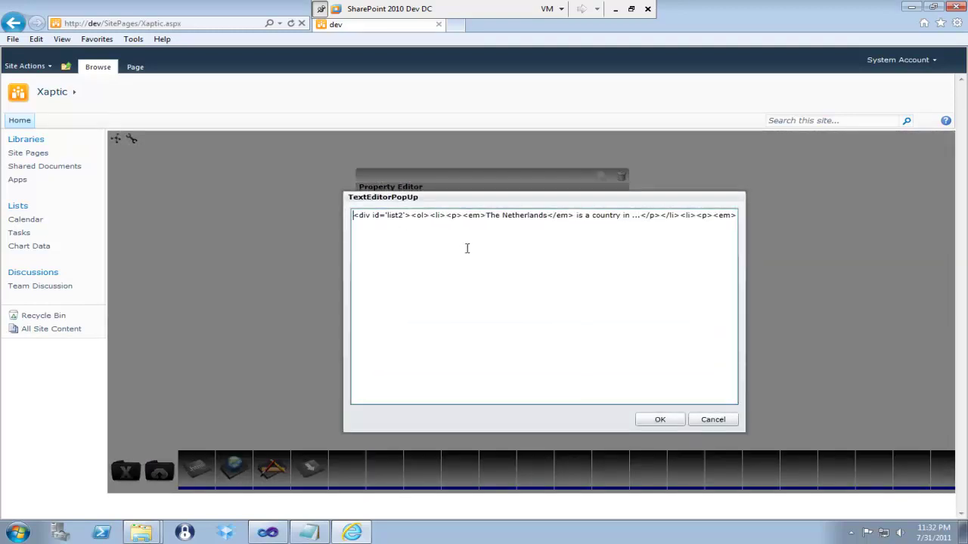
pyautogui.hotkey('ctrl', 'a')
pyautogui.press('Delete')
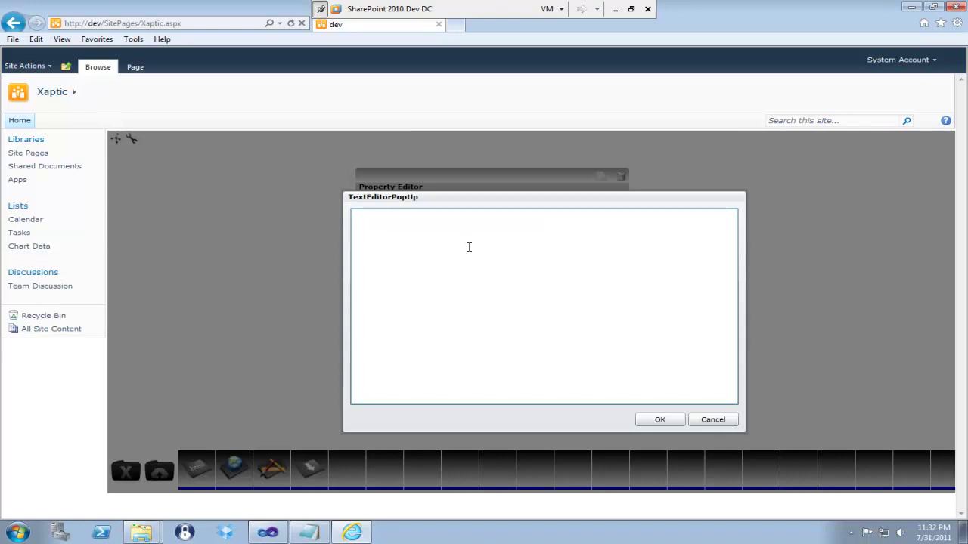
pyautogui.write('<iframe width="560" height="349" src="http://www.youtube.com/embed/TAxi38FE8xo" frameborder="0" allowfullscreen></iframe>')
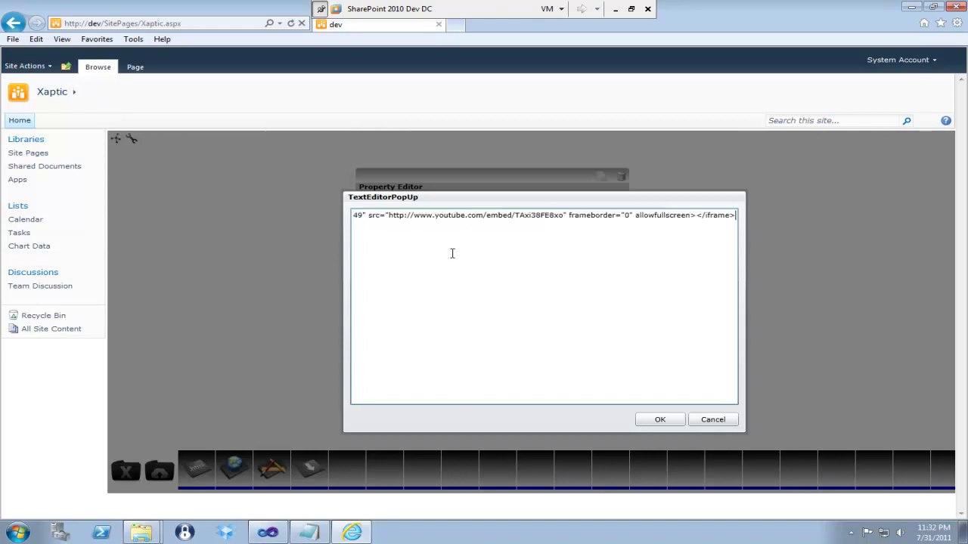
pyautogui.click(648, 419)
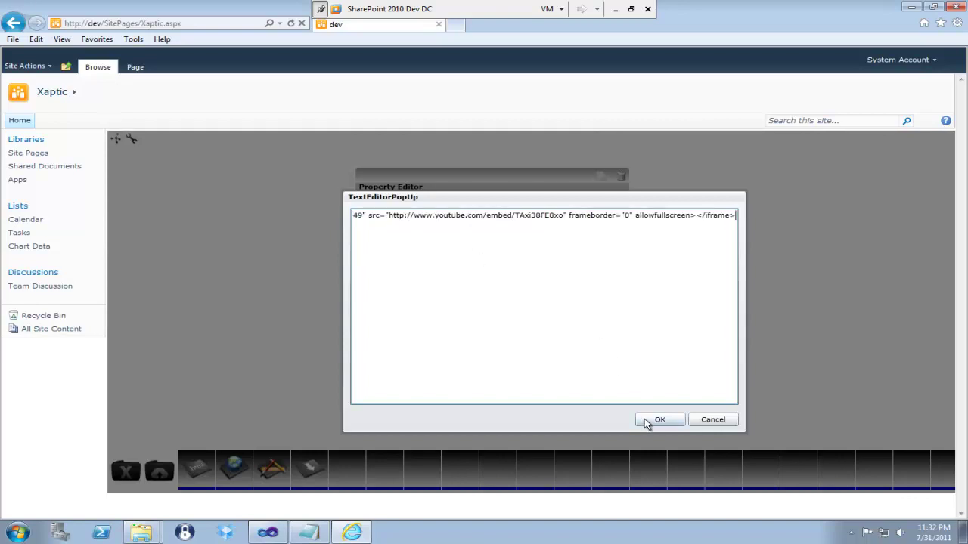
# Step: Empty the Header property's style code and apply the changes with Update
pyautogui.click(443, 239)
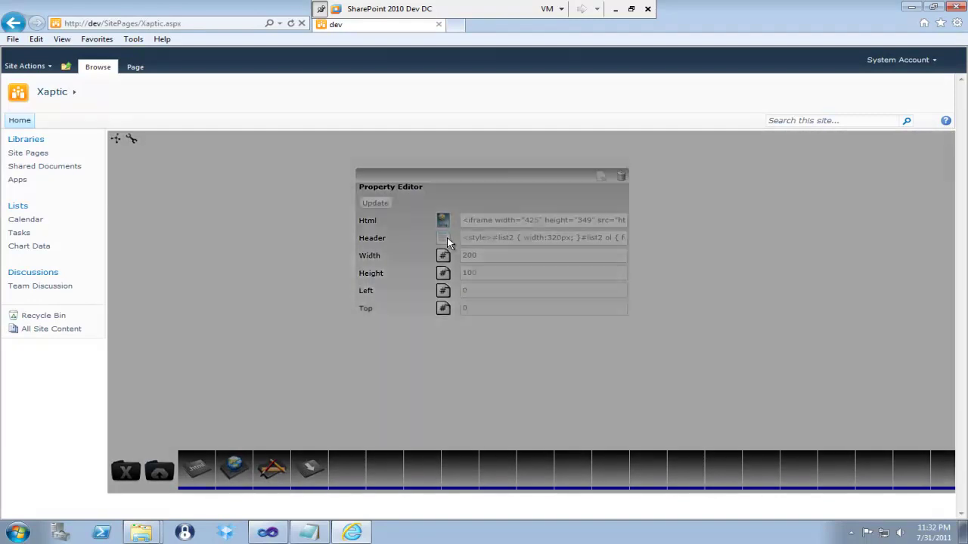
pyautogui.hotkey('ctrl', 'a')
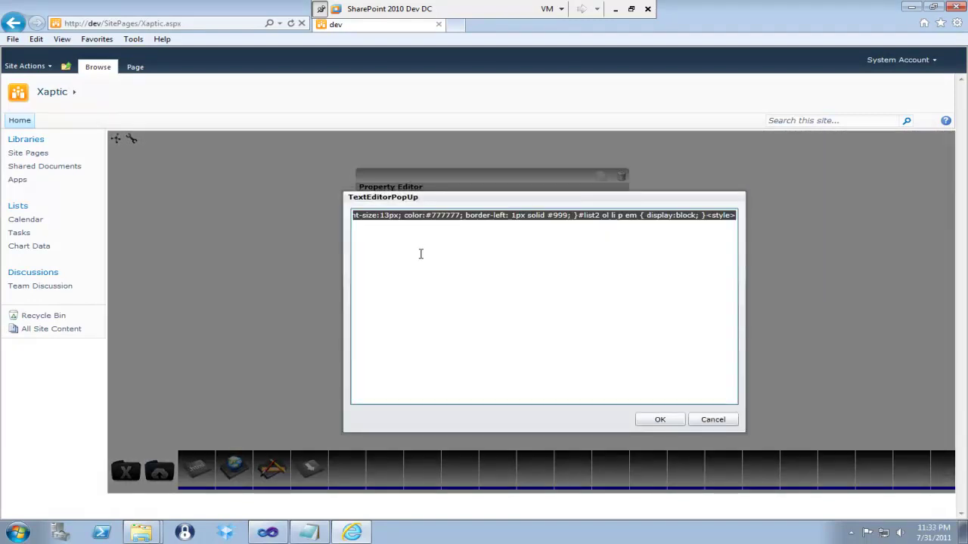
pyautogui.press('Delete')
pyautogui.click(660, 420)
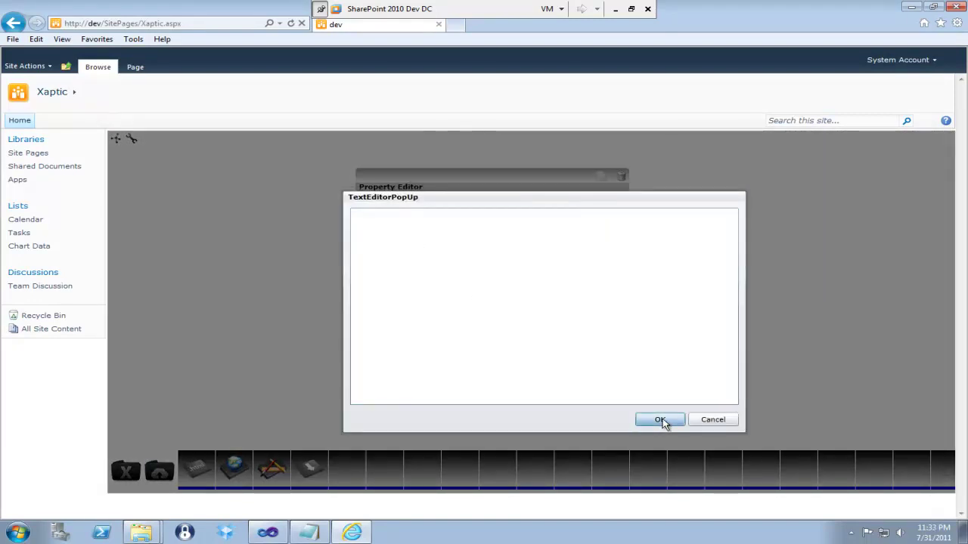
pyautogui.click(375, 203)
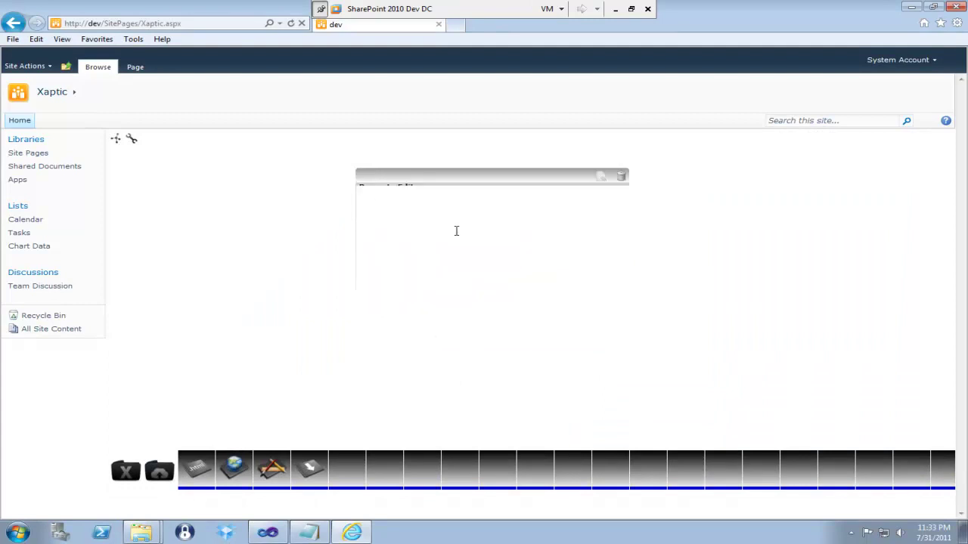
# Step: Move the Robotics video web part to the page's right side and play it
pyautogui.moveTo(434, 187); pyautogui.dragTo(729, 164)
pyautogui.click(659, 365)
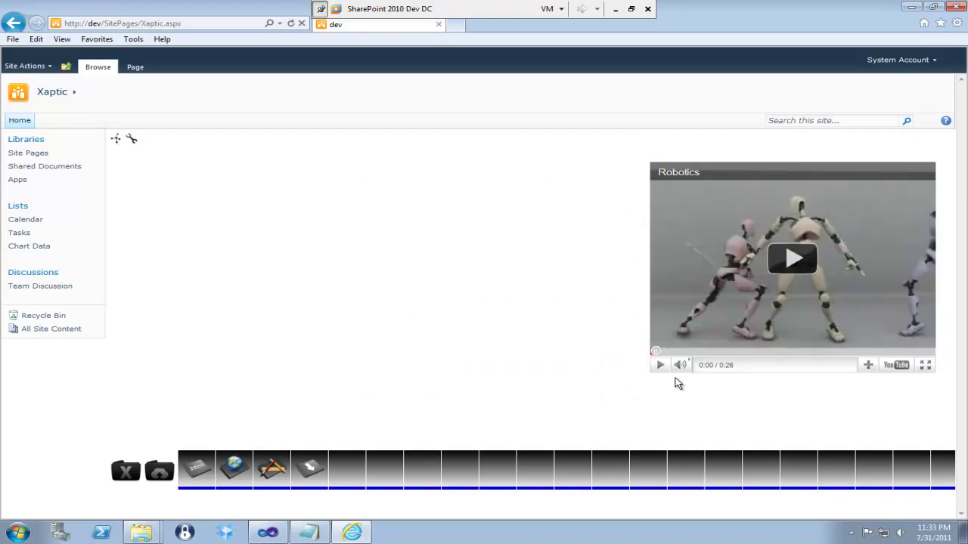
pyautogui.click(660, 367)
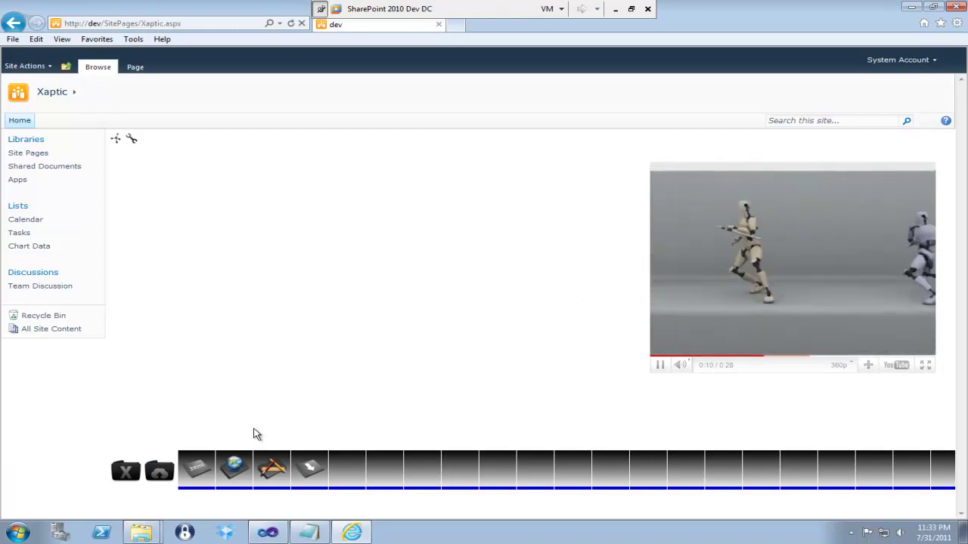
# Step: Add a rich text web part and open its Content text editor
pyautogui.moveTo(197, 467); pyautogui.dragTo(215, 200)
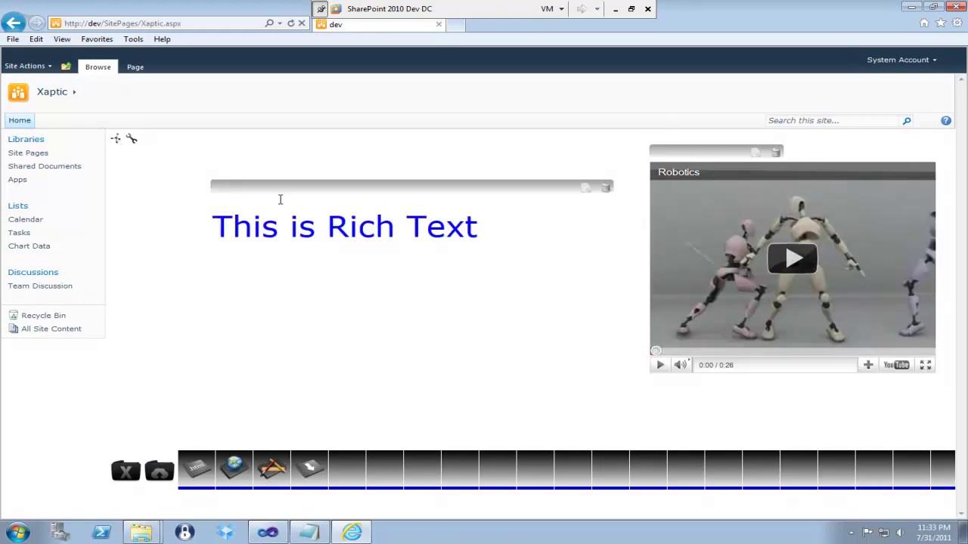
pyautogui.click(536, 155)
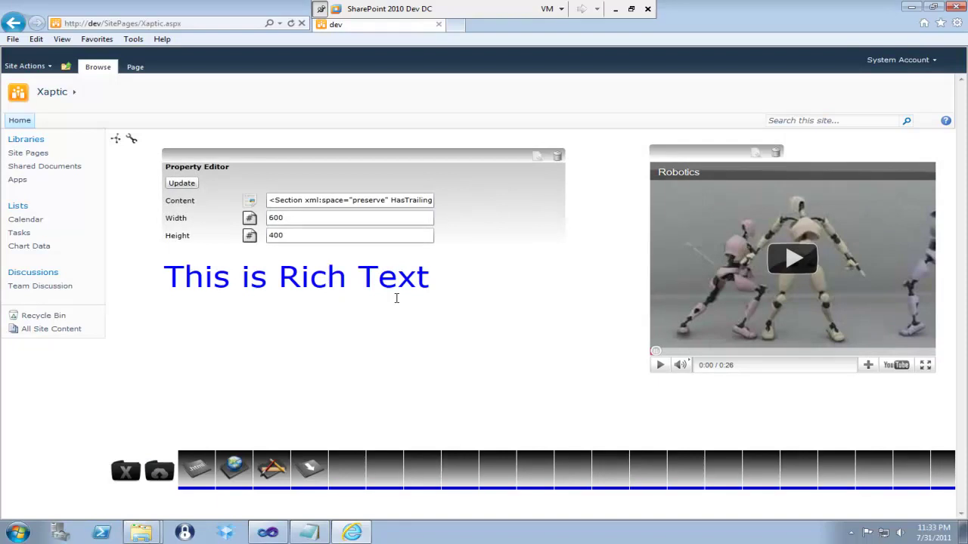
pyautogui.click(250, 201)
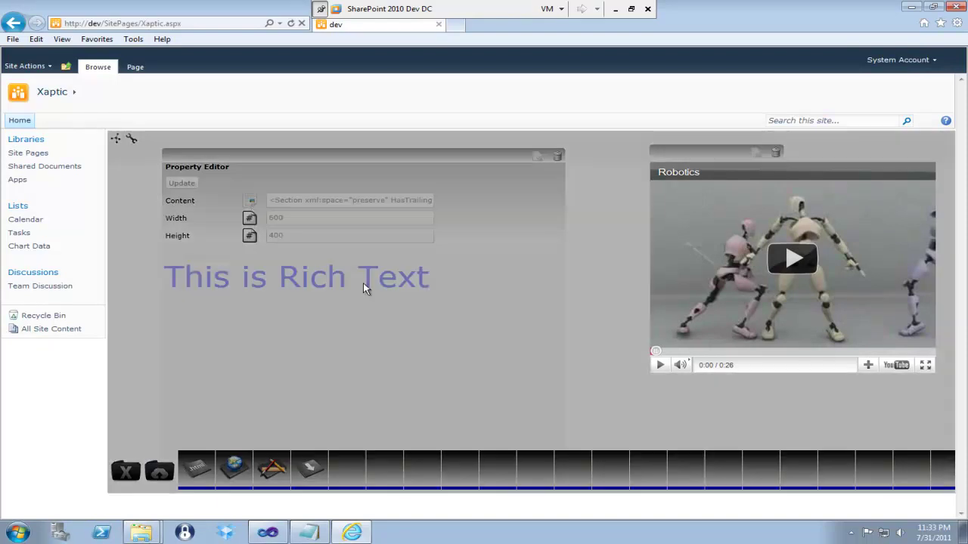
pyautogui.moveTo(522, 207); pyautogui.dragTo(407, 204)
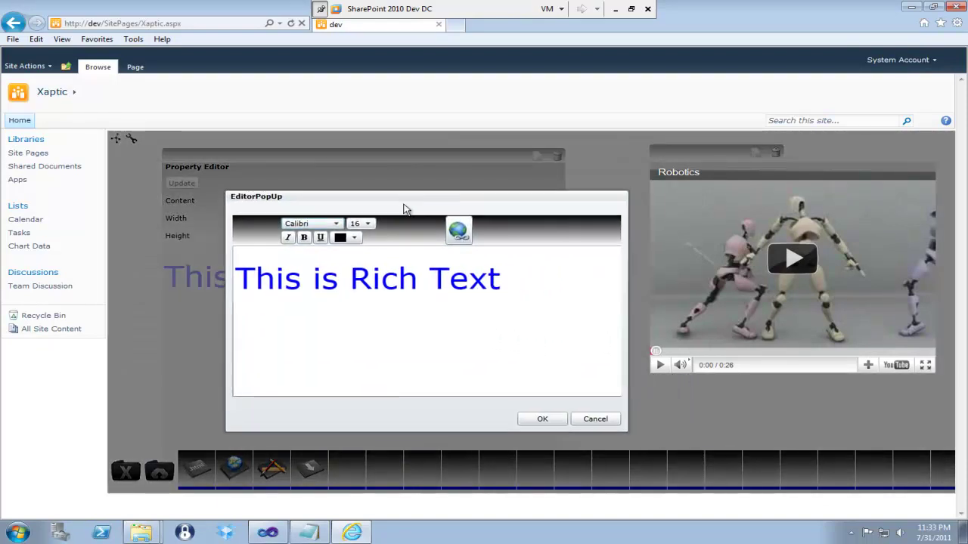
# Step: Make 'This is Rich Text' size 20, bold and underlined, then apply and exit edit mode
pyautogui.moveTo(502, 278); pyautogui.dragTo(240, 278)
pyautogui.click(367, 224)
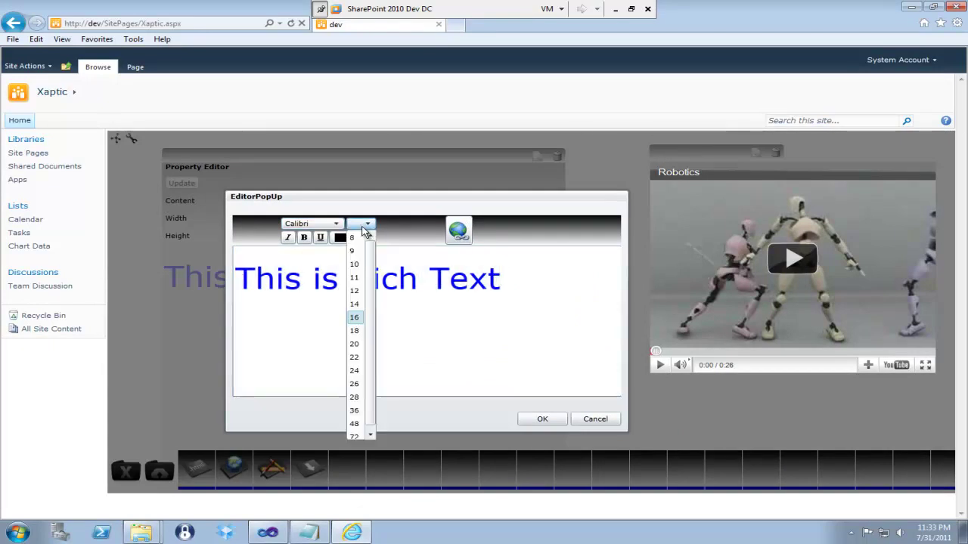
pyautogui.click(359, 347)
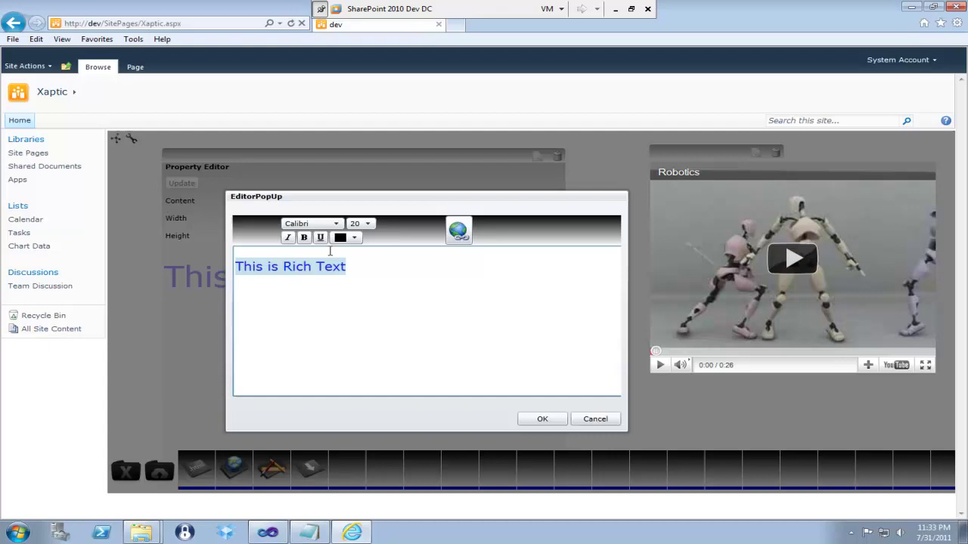
pyautogui.click(306, 240)
pyautogui.click(320, 239)
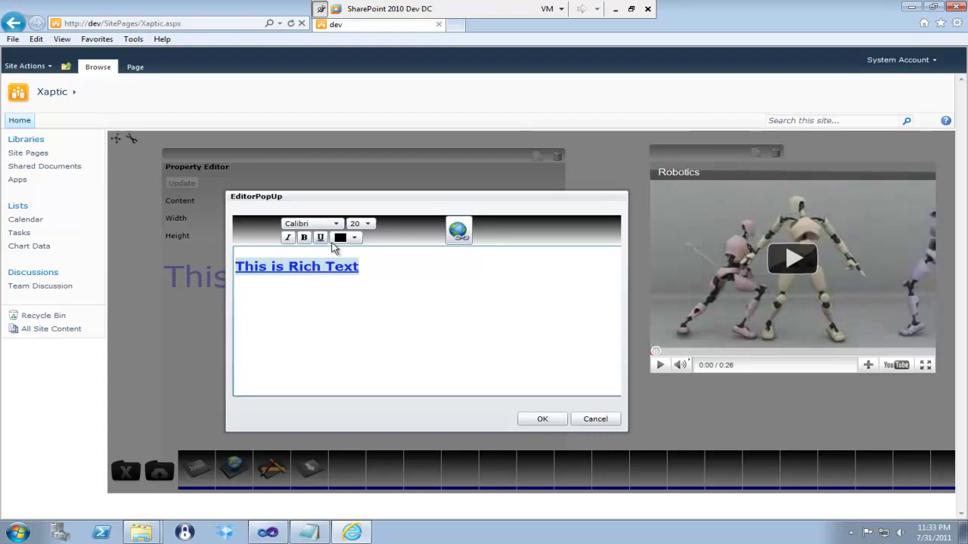
pyautogui.click(542, 418)
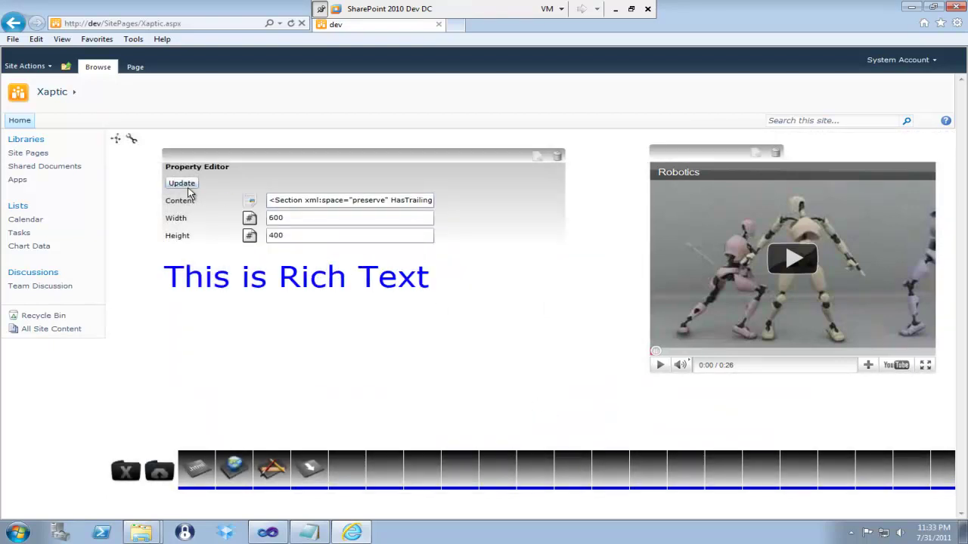
pyautogui.click(189, 188)
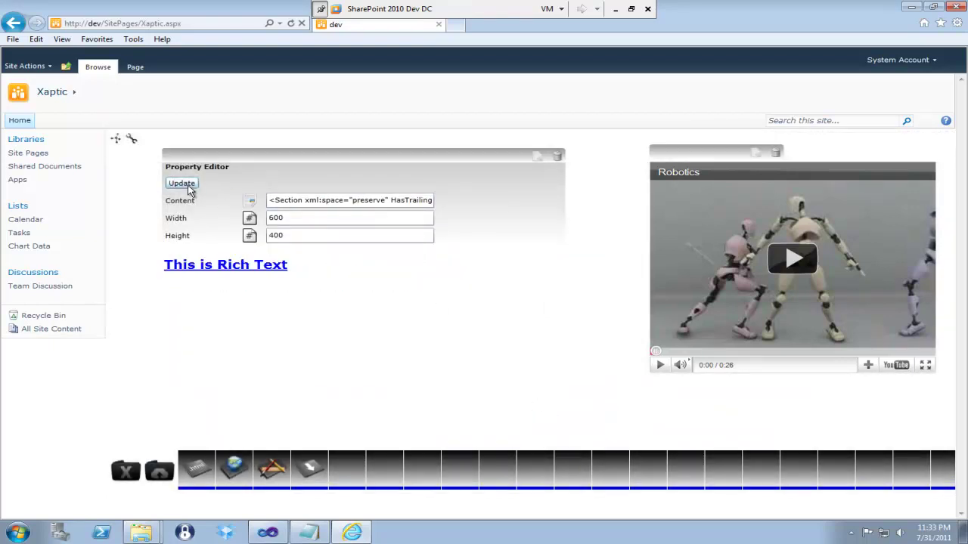
pyautogui.click(119, 139)
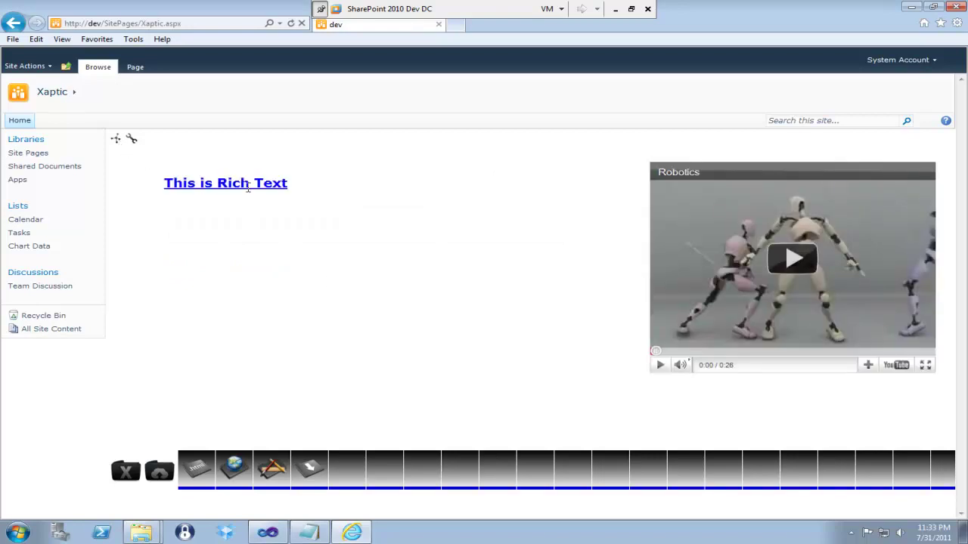
# Step: Open the rich text part's Content editor, cancel without changes, and leave edit mode
pyautogui.click(117, 142)
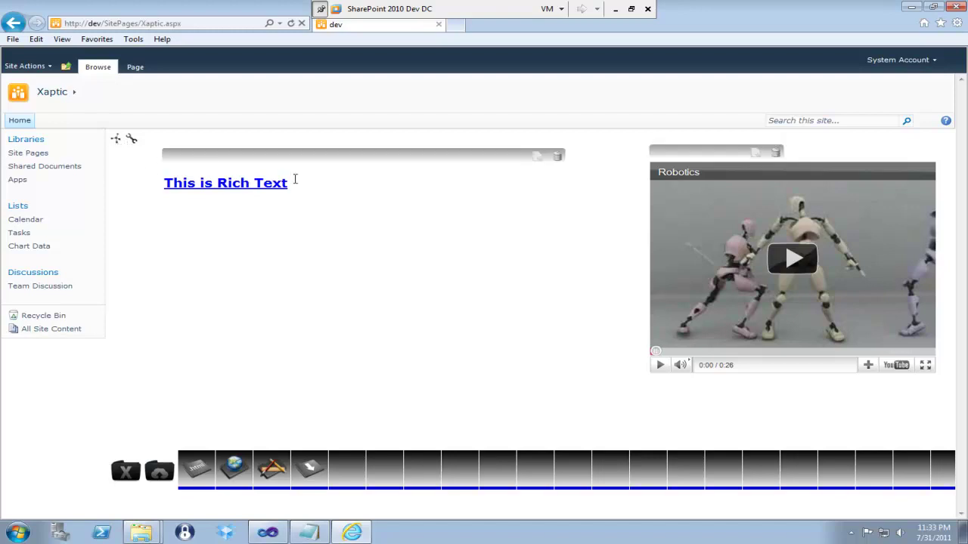
pyautogui.click(536, 157)
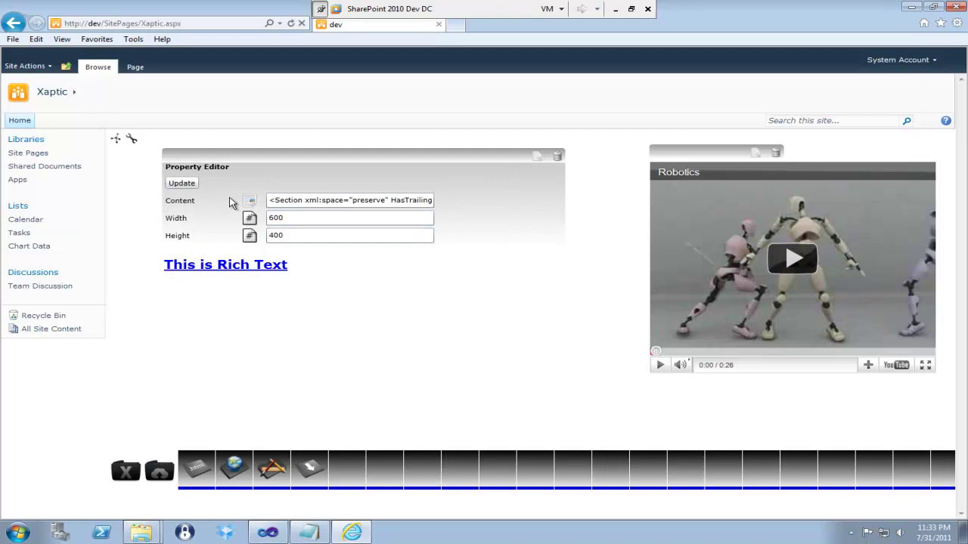
pyautogui.click(252, 201)
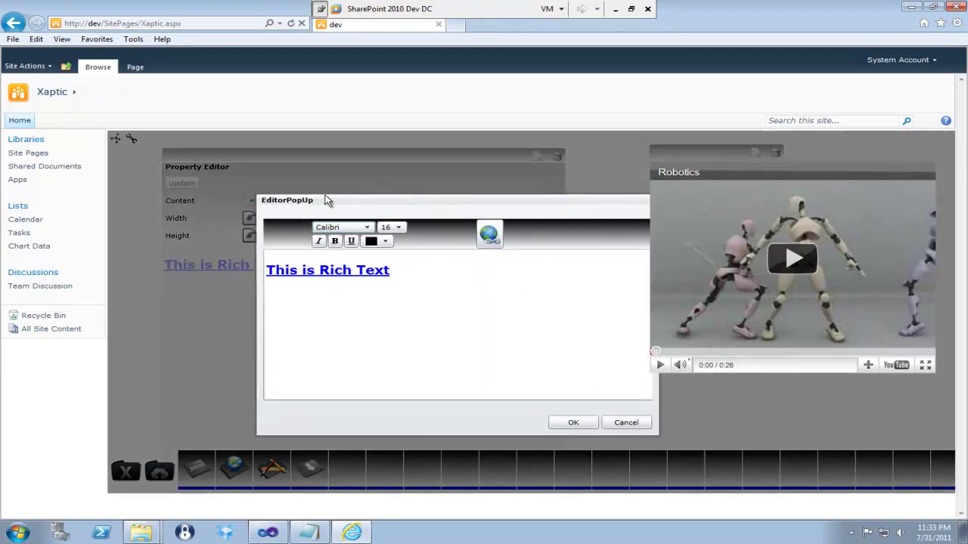
pyautogui.moveTo(326, 200); pyautogui.dragTo(289, 195)
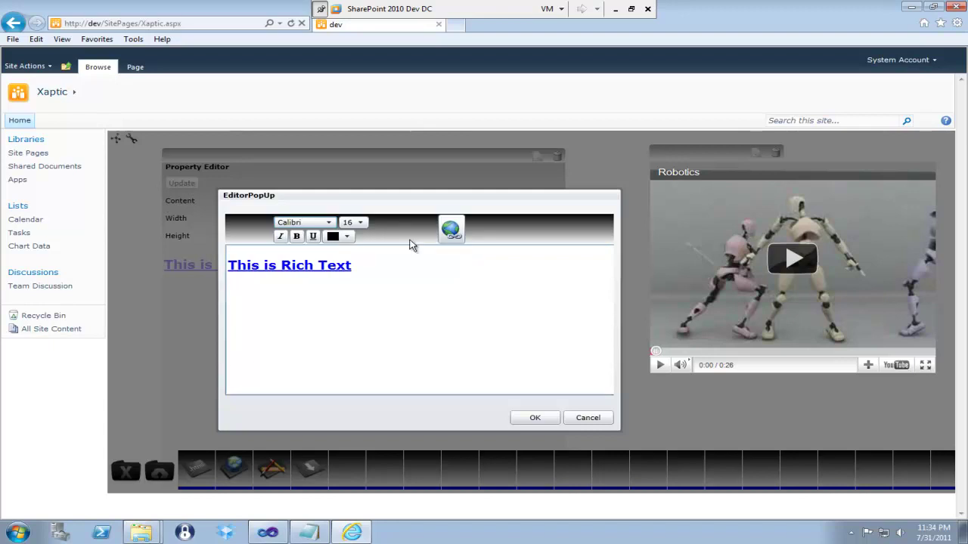
pyautogui.click(589, 419)
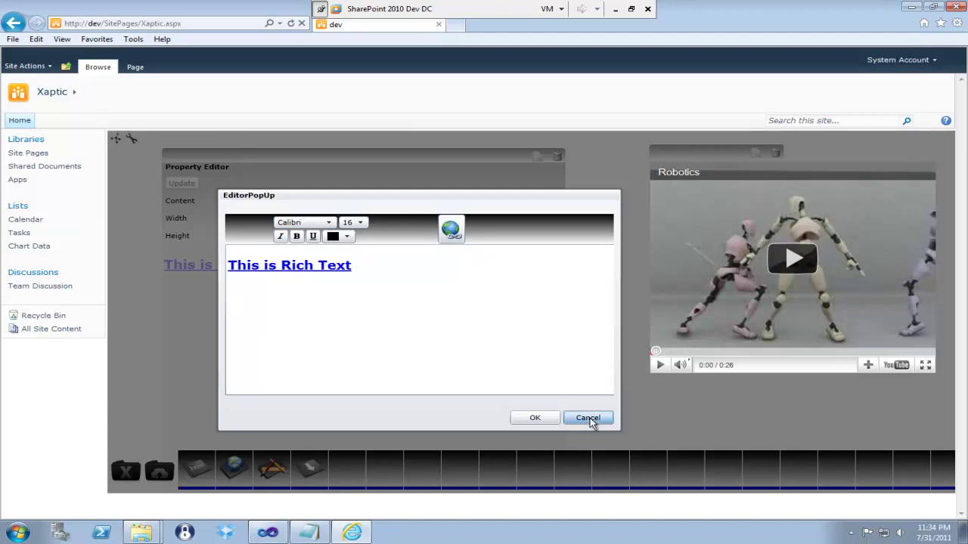
pyautogui.click(115, 141)
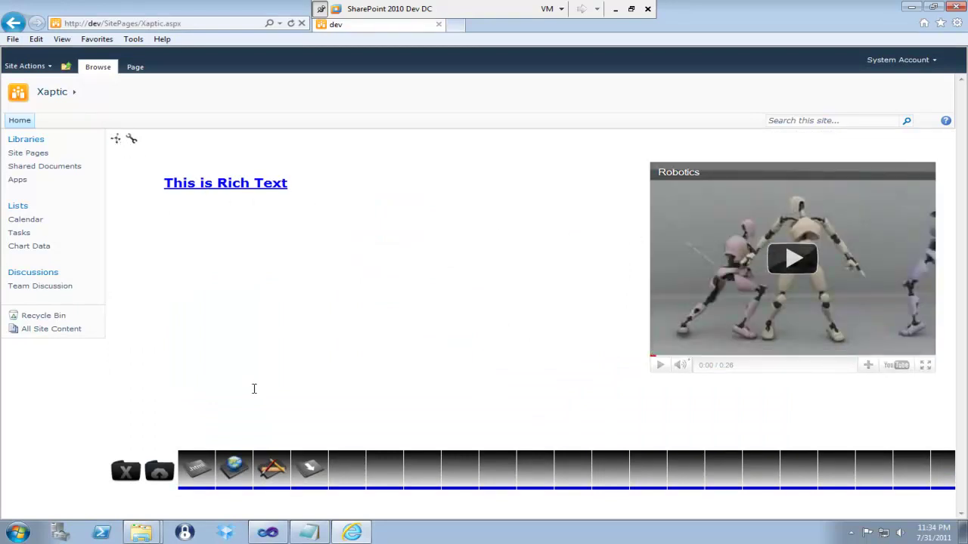
# Step: Delete the rich text web part and place a chart web part beside the Robotics video
pyautogui.click(117, 141)
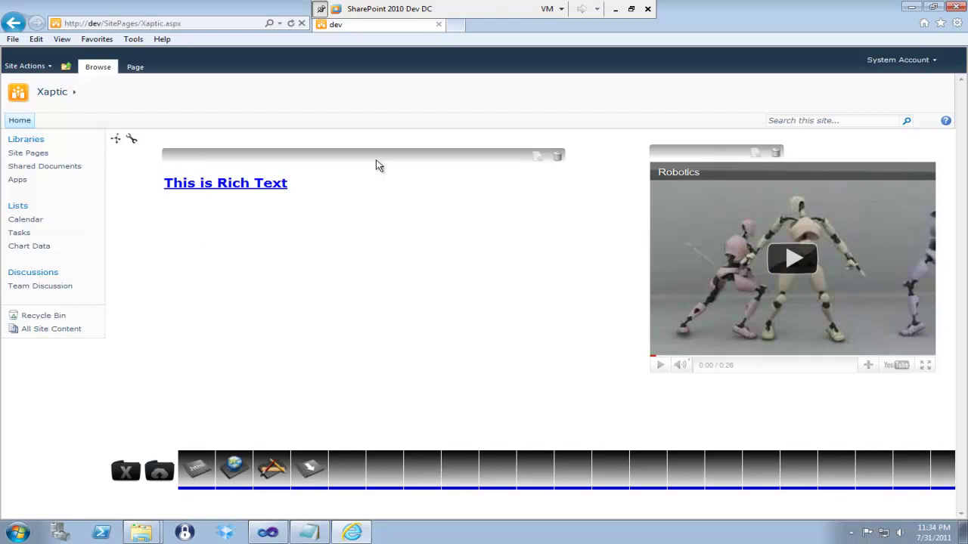
pyautogui.click(557, 159)
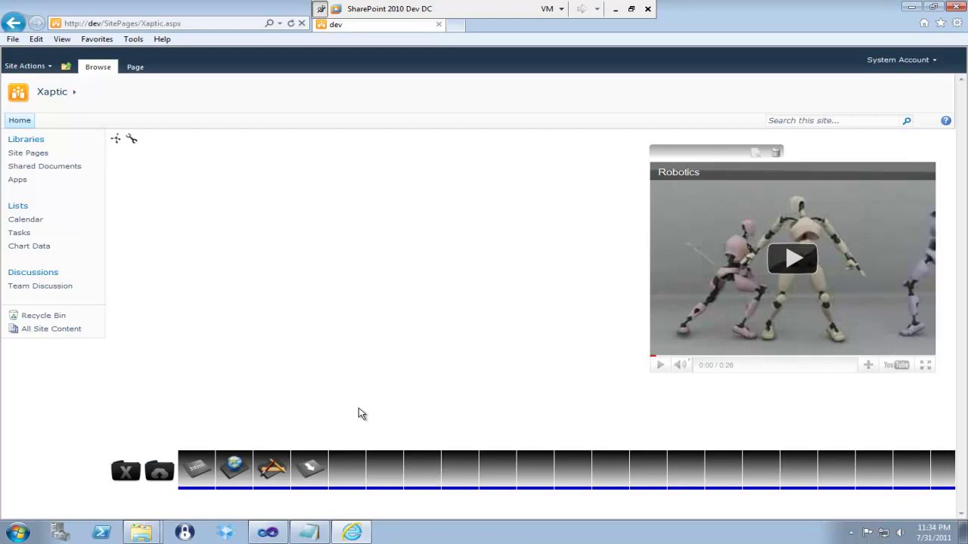
pyautogui.moveTo(318, 452); pyautogui.dragTo(217, 201)
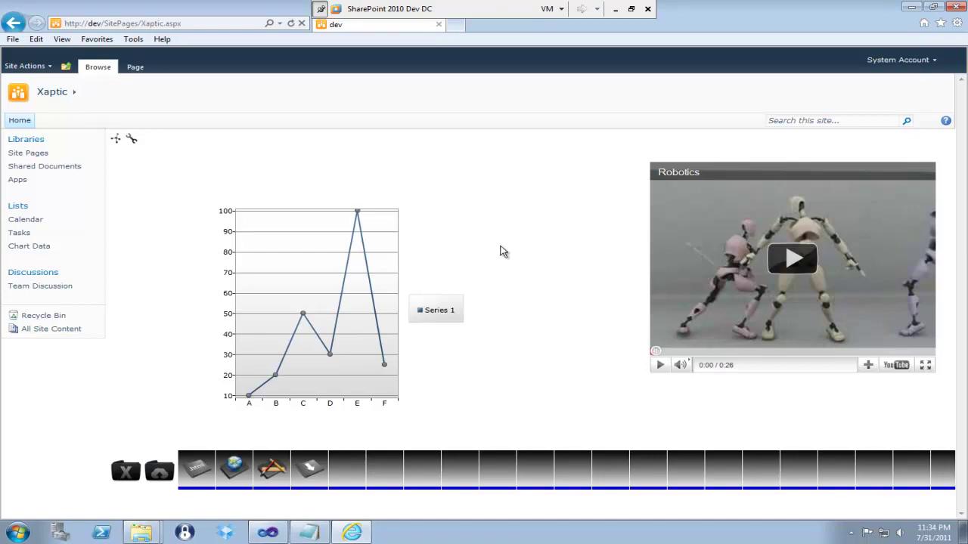
pyautogui.moveTo(117, 139); pyautogui.dragTo(438, 171)
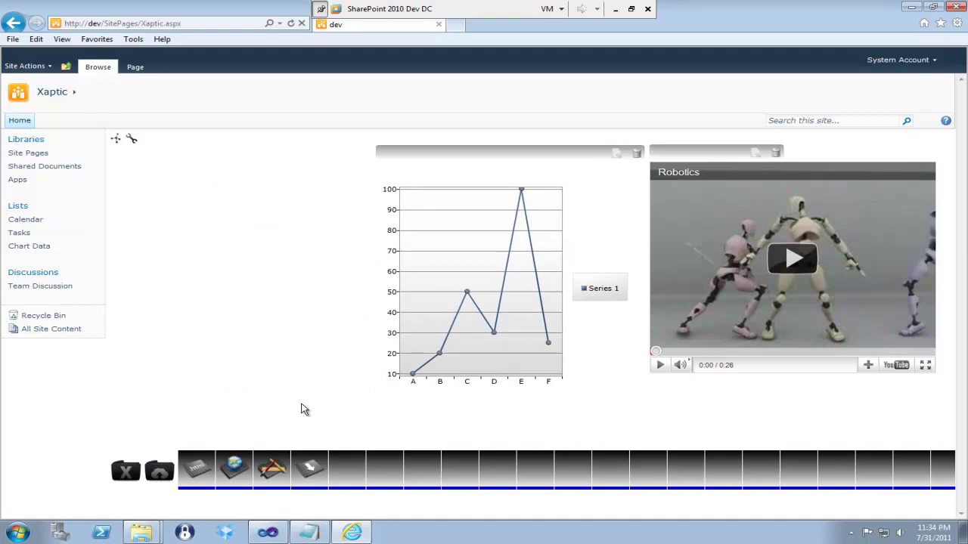
# Step: Add a second chart web part, then delete both chart web parts
pyautogui.moveTo(310, 468); pyautogui.dragTo(242, 188)
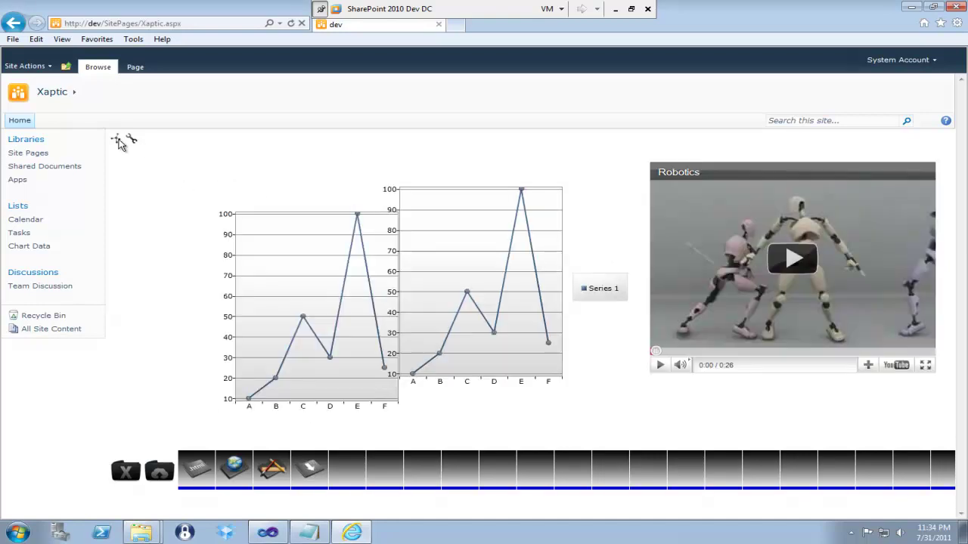
pyautogui.click(125, 142)
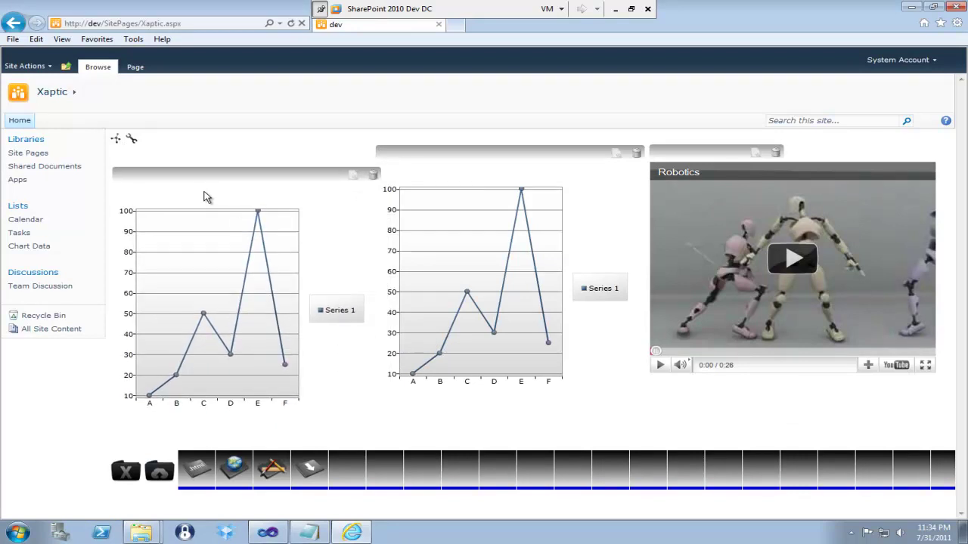
pyautogui.click(378, 173)
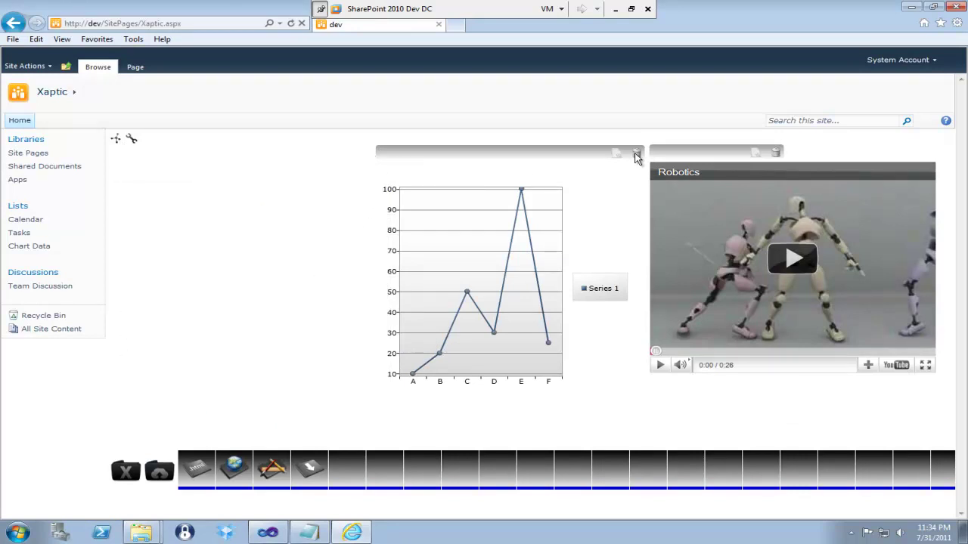
pyautogui.click(636, 154)
# Step: Add an Earth News web part headed 'Earth News A' and delete the Robotics video
pyautogui.moveTo(235, 468); pyautogui.dragTo(208, 189)
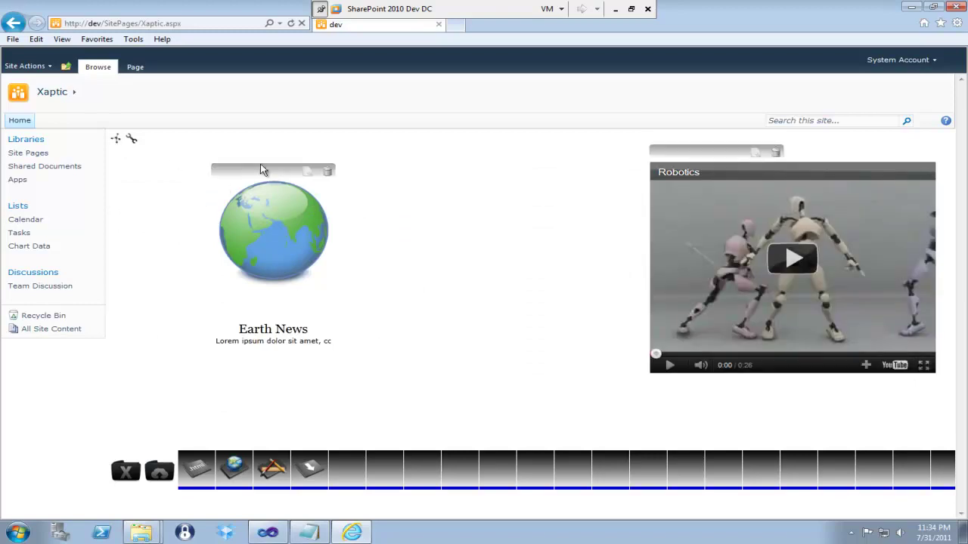
pyautogui.click(779, 152)
pyautogui.moveTo(245, 174); pyautogui.dragTo(510, 184)
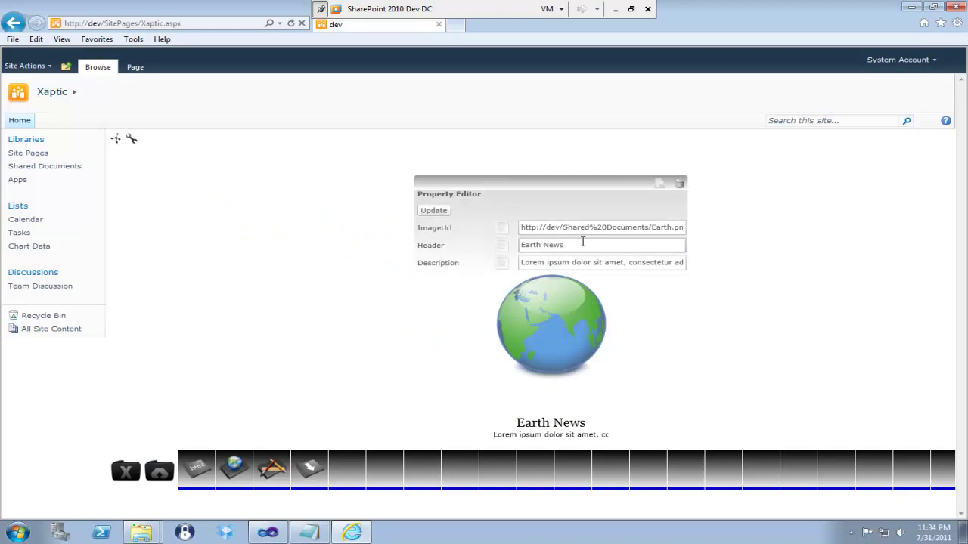
pyautogui.click(640, 245)
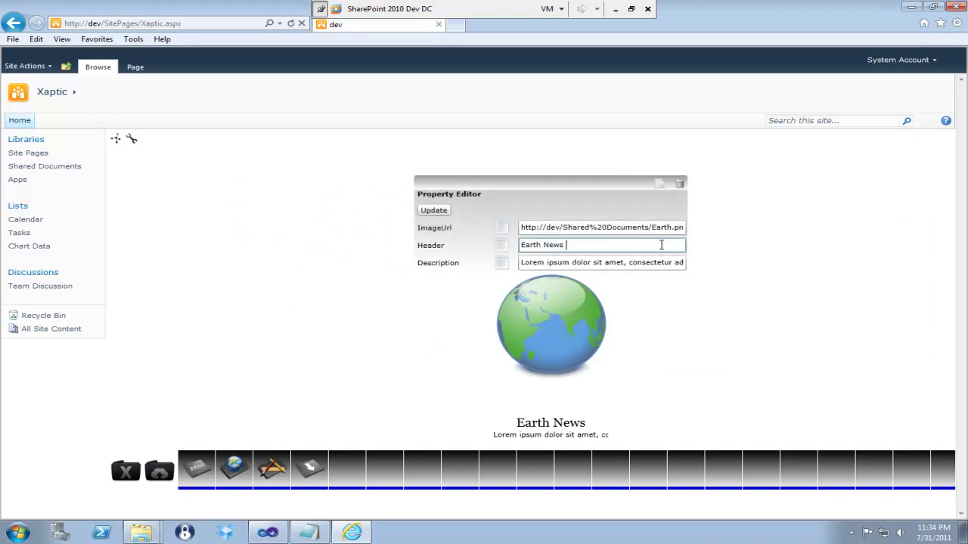
pyautogui.click(503, 244)
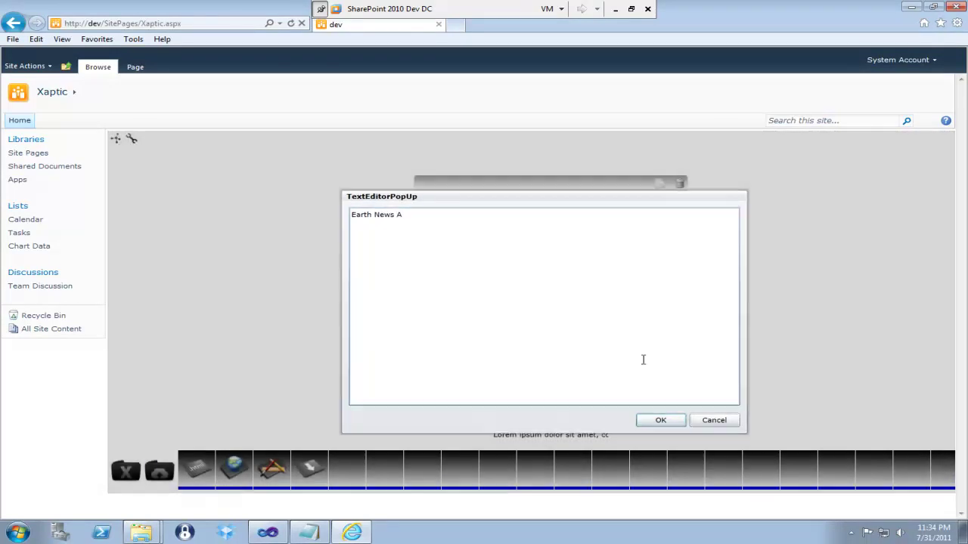
pyautogui.click(661, 419)
pyautogui.click(437, 209)
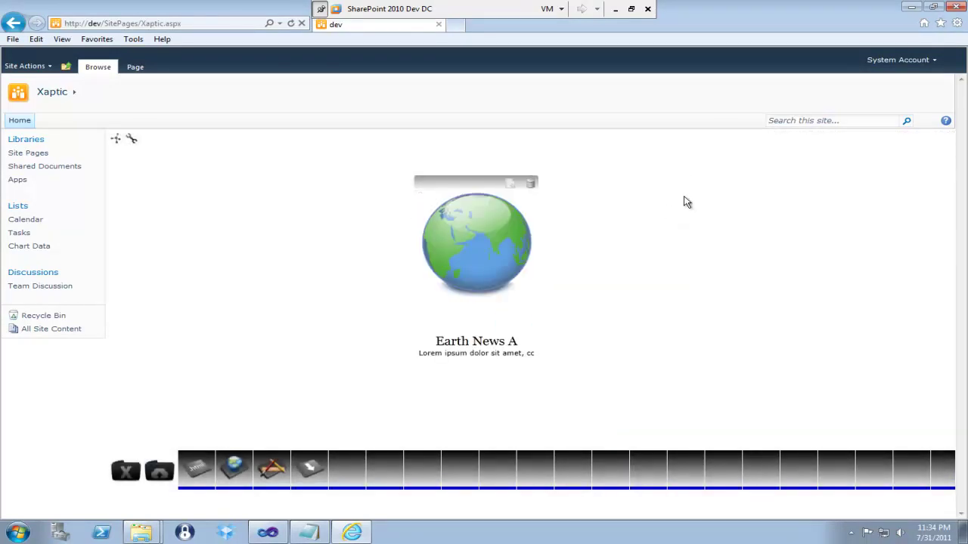
# Step: Add a second Earth News part headed 'Earth News B', placing B right and A left
pyautogui.moveTo(230, 475); pyautogui.dragTo(202, 201)
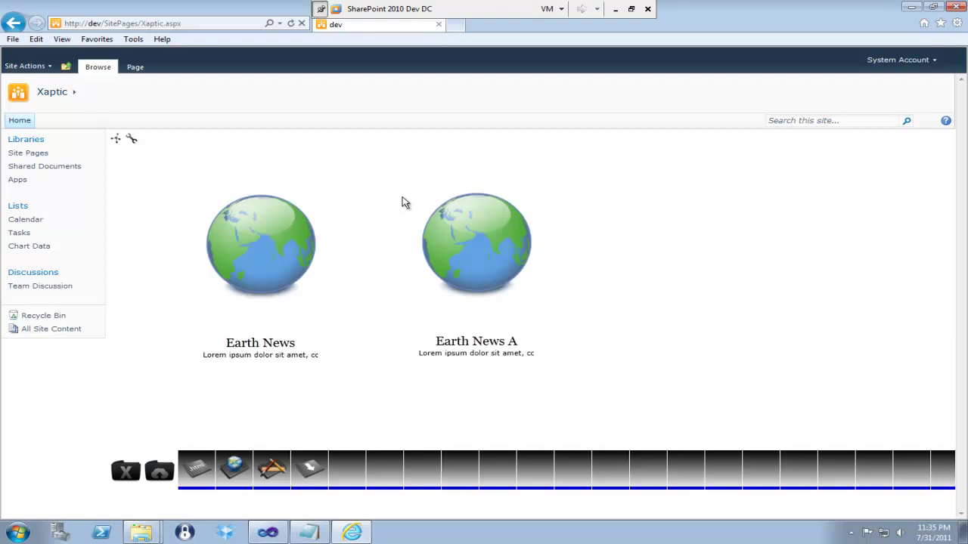
pyautogui.click(115, 139)
pyautogui.click(297, 187)
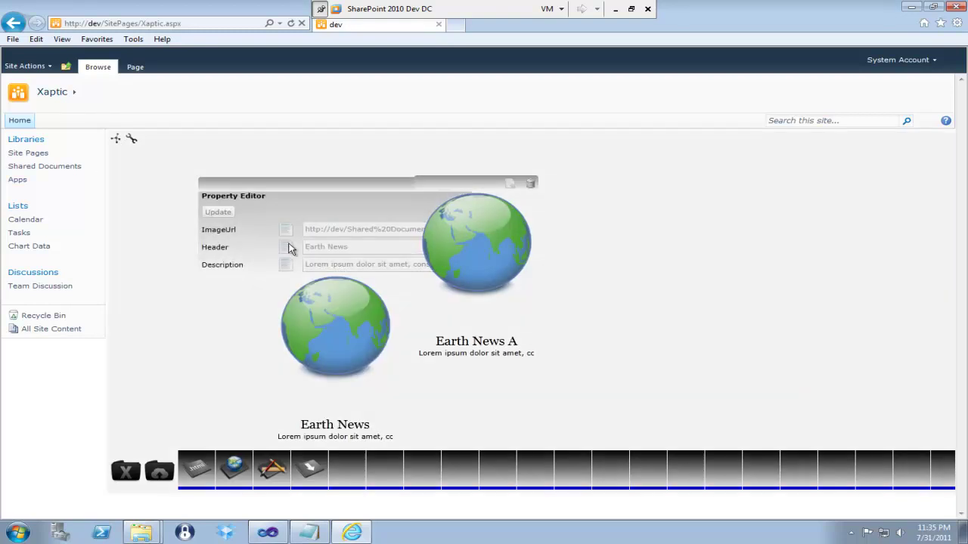
pyautogui.click(289, 247)
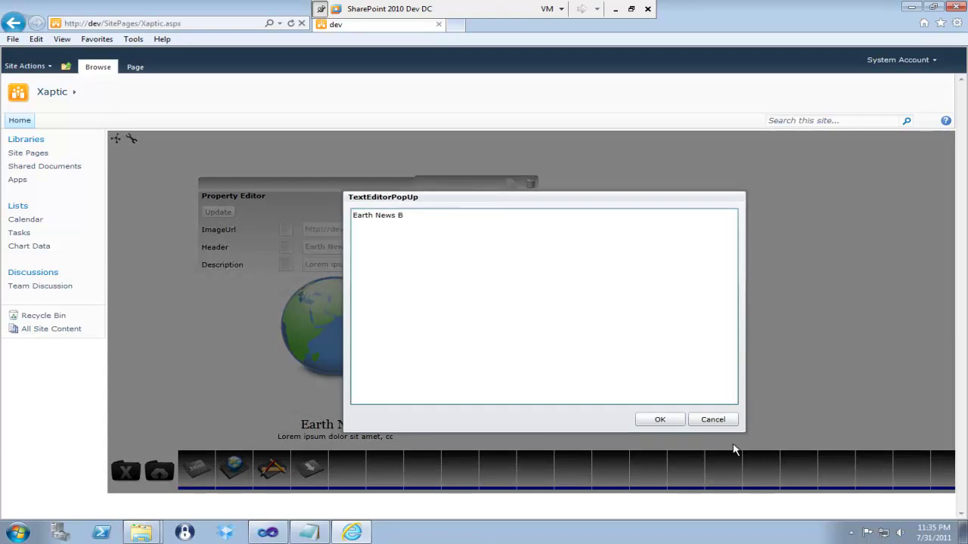
pyautogui.click(669, 420)
pyautogui.click(225, 213)
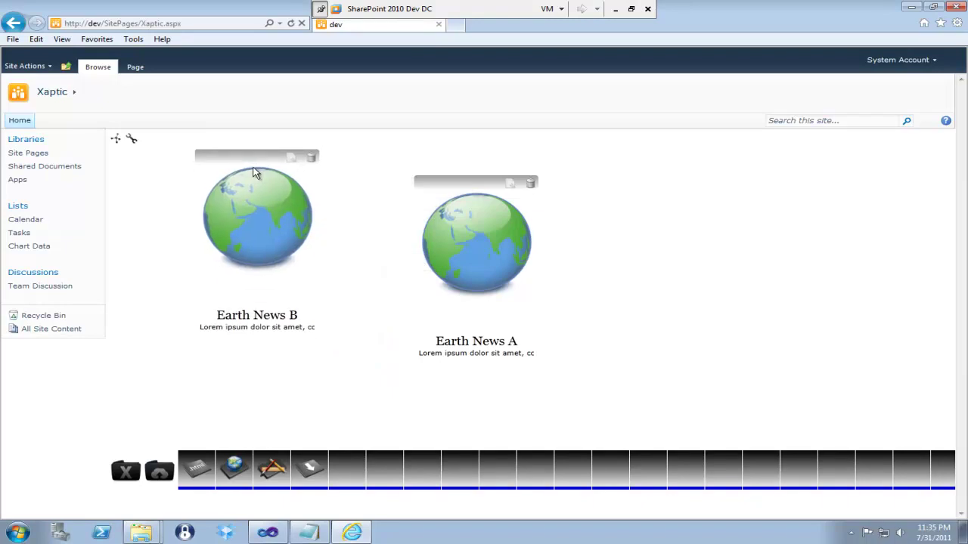
pyautogui.moveTo(254, 173); pyautogui.dragTo(666, 196)
pyautogui.moveTo(480, 184); pyautogui.dragTo(216, 181)
# Step: Drag Earth News B next to Earth News A on the left, slightly lower
pyautogui.moveTo(665, 181); pyautogui.dragTo(384, 182)
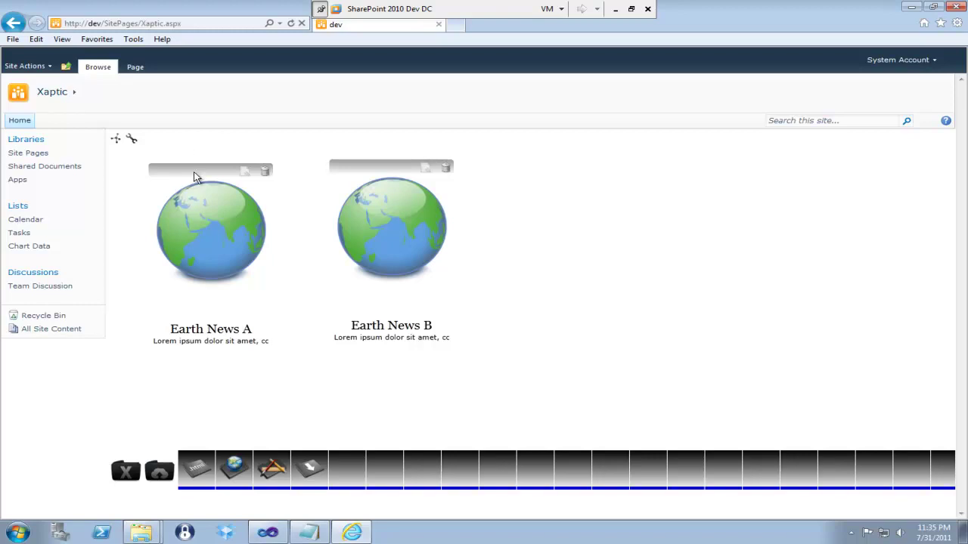
pyautogui.moveTo(359, 173); pyautogui.dragTo(354, 212)
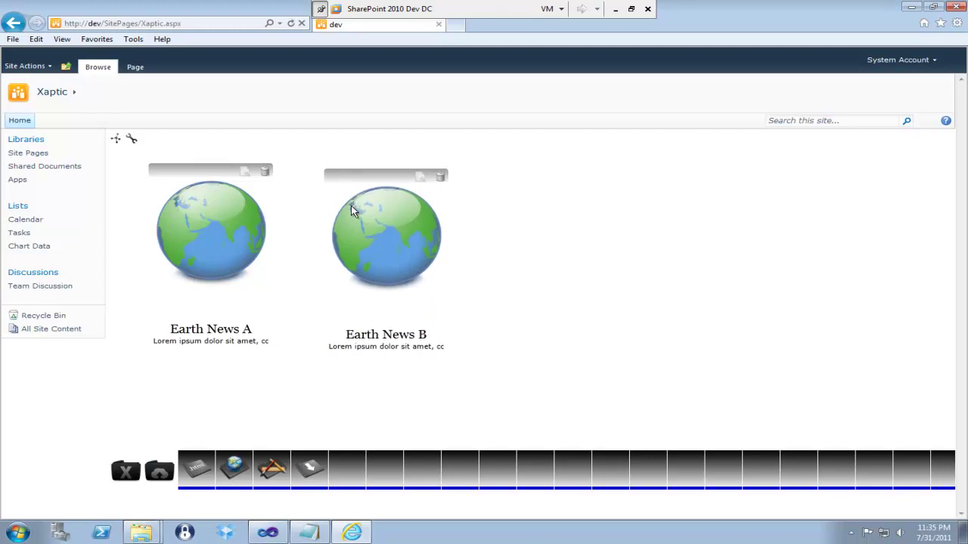